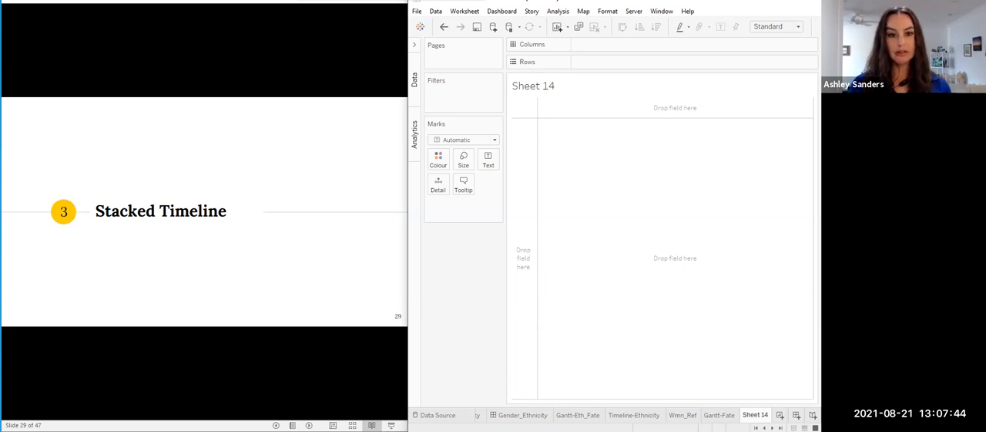
- Place Start-Date on Columns and colour the marks by Ethnicity in the empty sheet
click(269, 290)
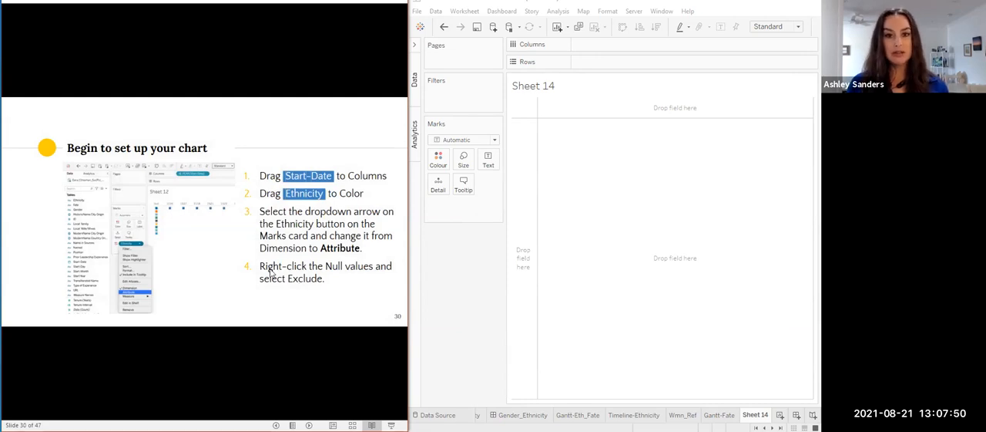
click(415, 77)
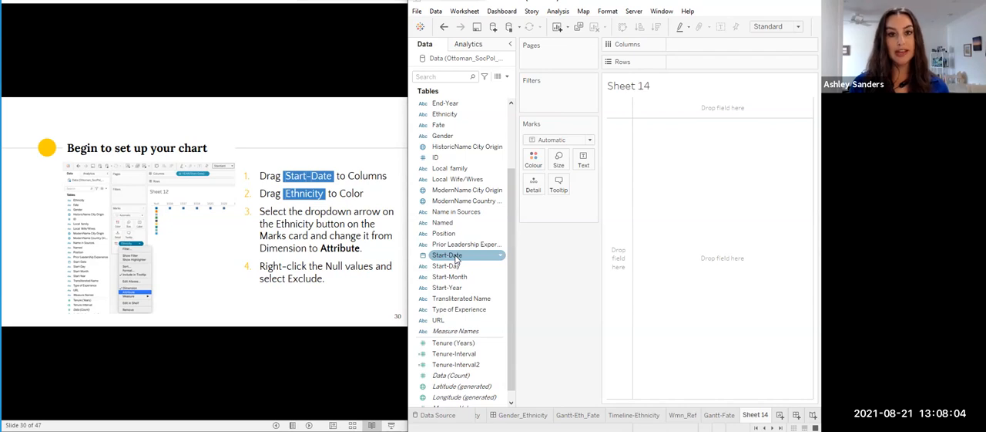
drag(452, 259, 690, 45)
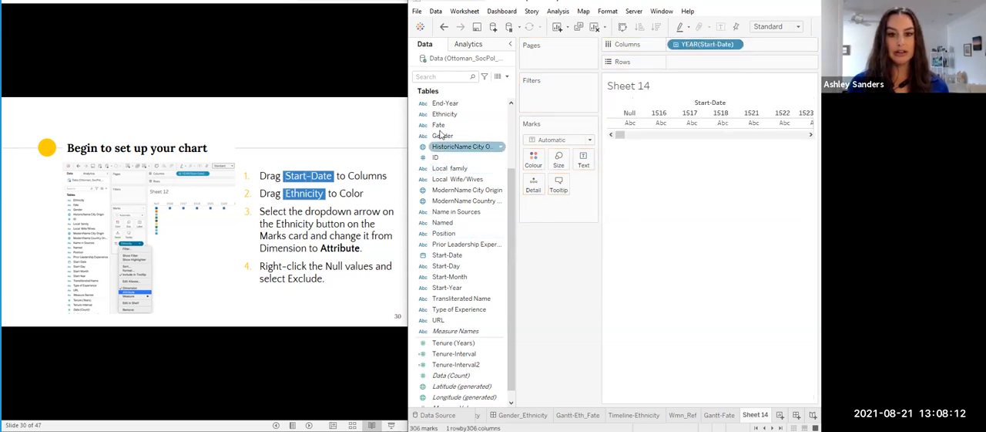
drag(445, 115, 535, 162)
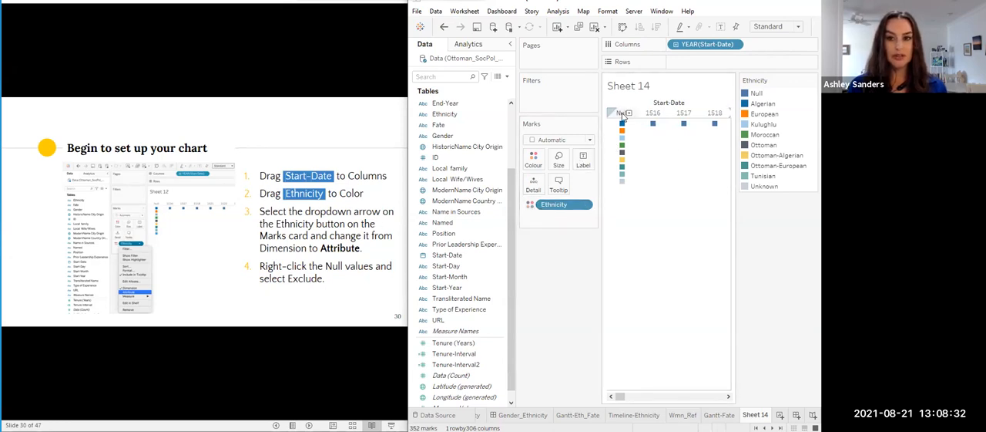
- Exclude the Null value from the Ethnicity legend and the Null column from the Start-Date years
right_click(757, 93)
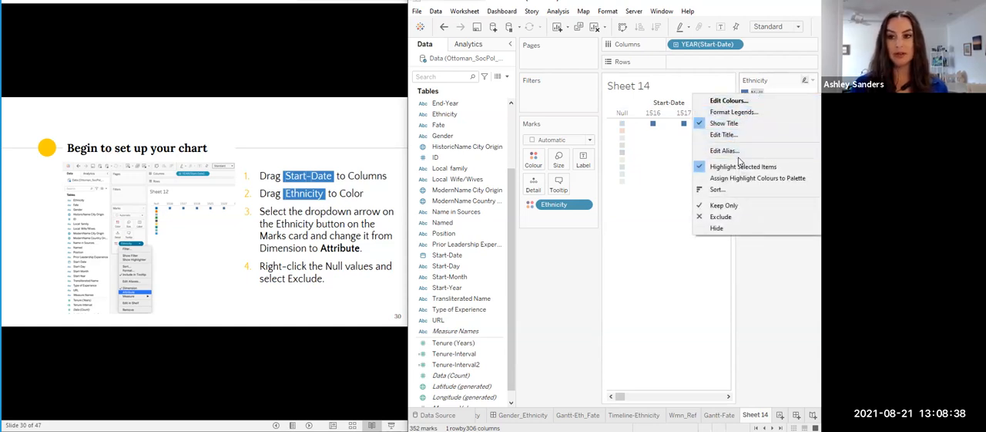
click(771, 86)
click(755, 94)
click(755, 94)
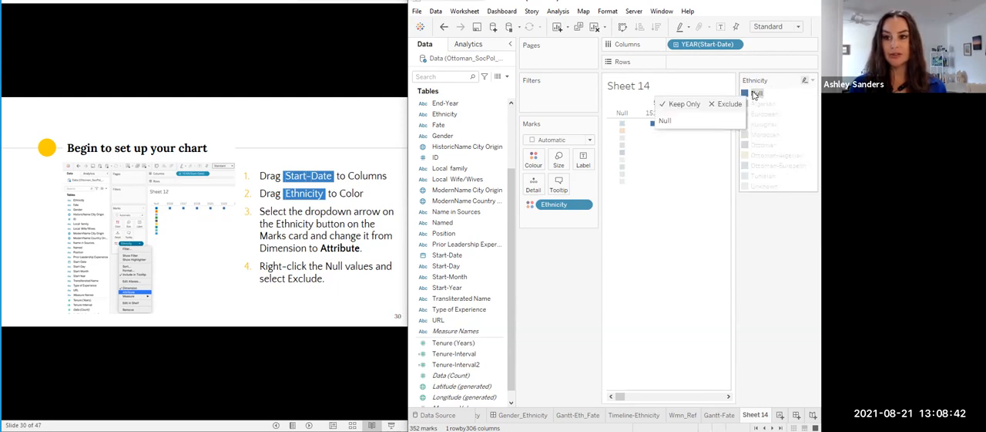
click(732, 104)
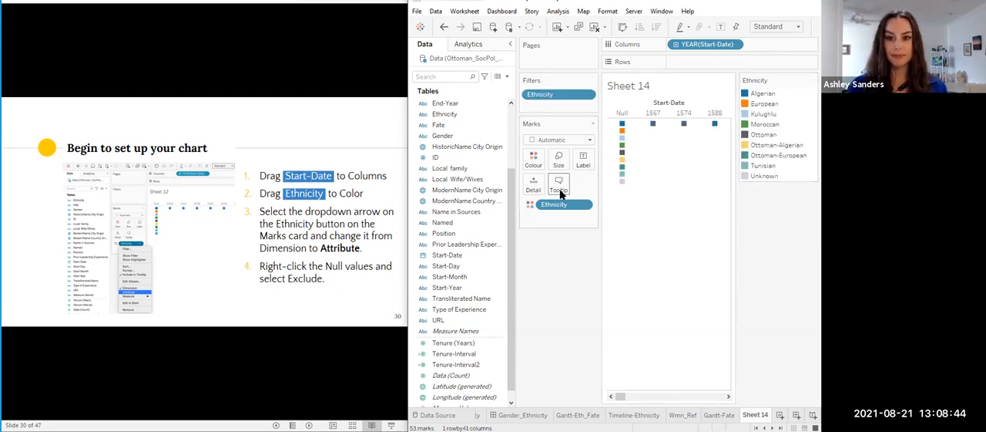
click(623, 114)
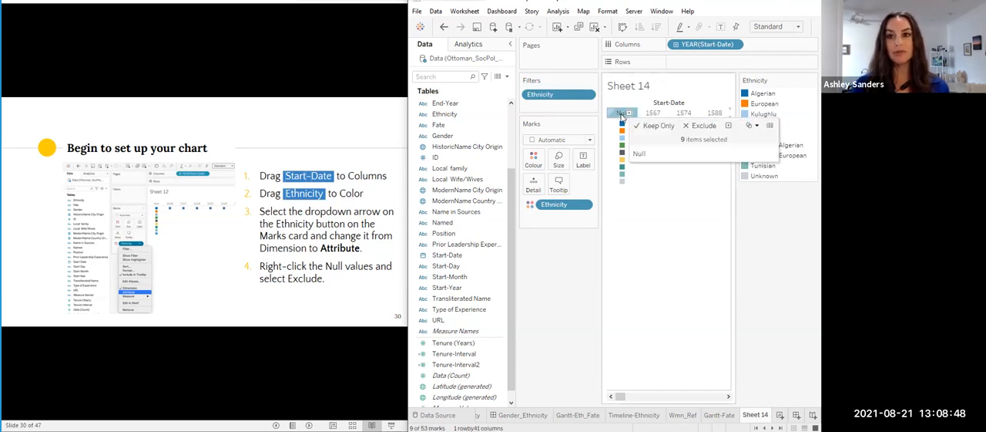
click(702, 126)
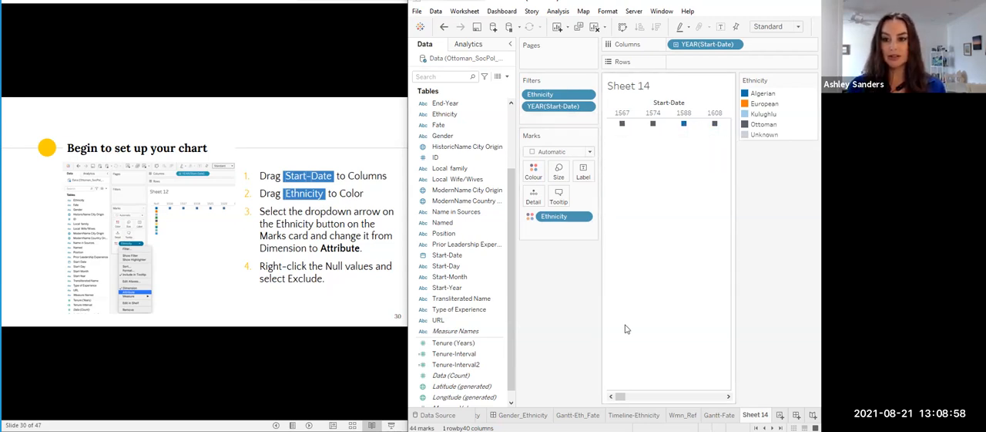
- Move the Ethnicity colour legend below the chart and convert the Ethnicity colour field from Dimension to Attribute
click(510, 44)
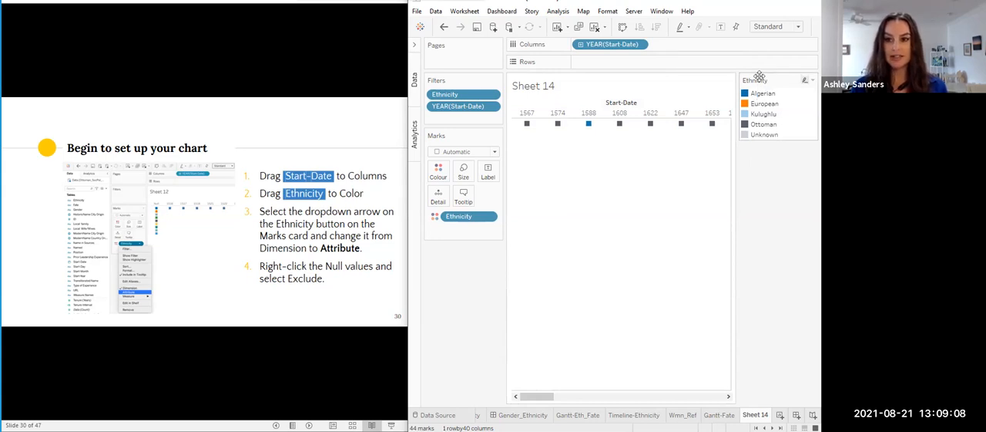
drag(753, 108, 623, 414)
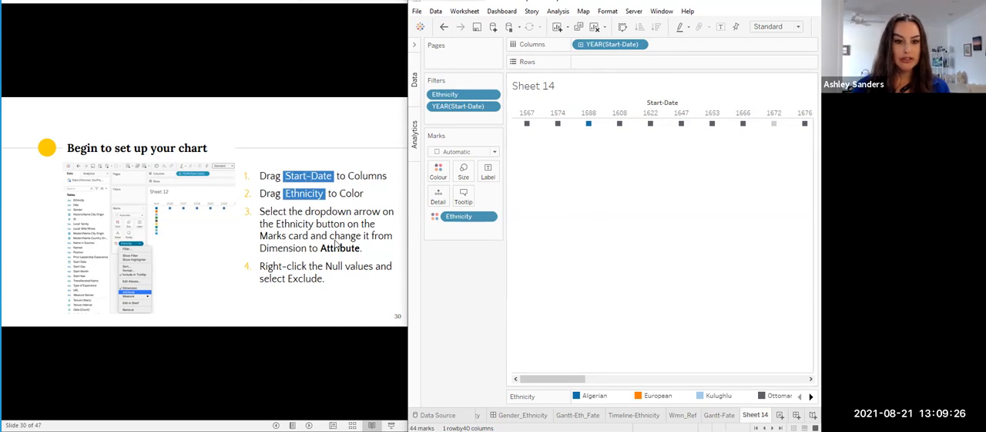
click(488, 217)
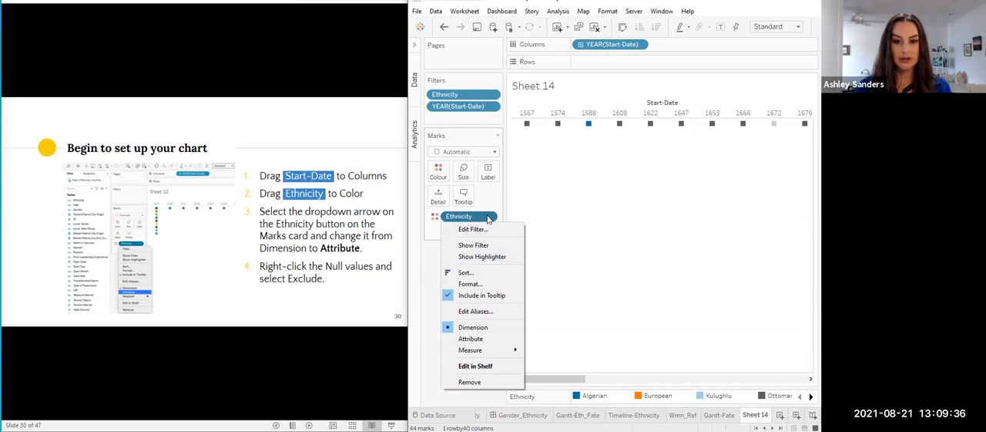
click(487, 218)
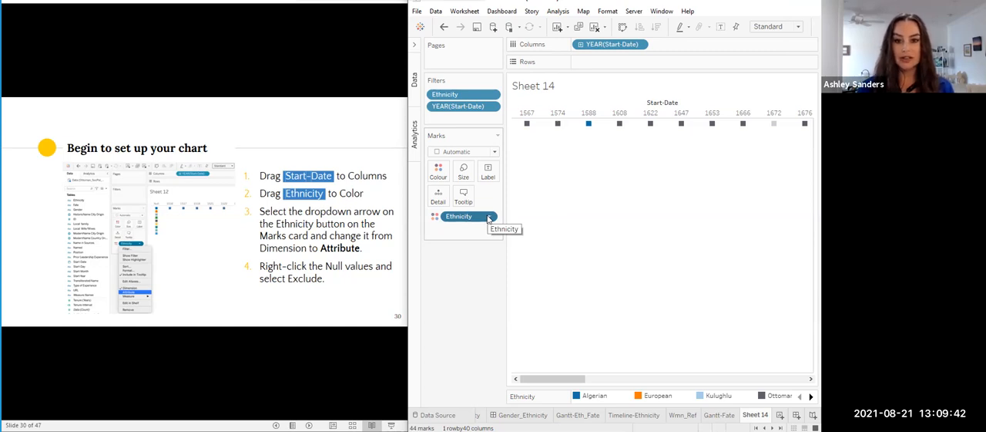
click(490, 217)
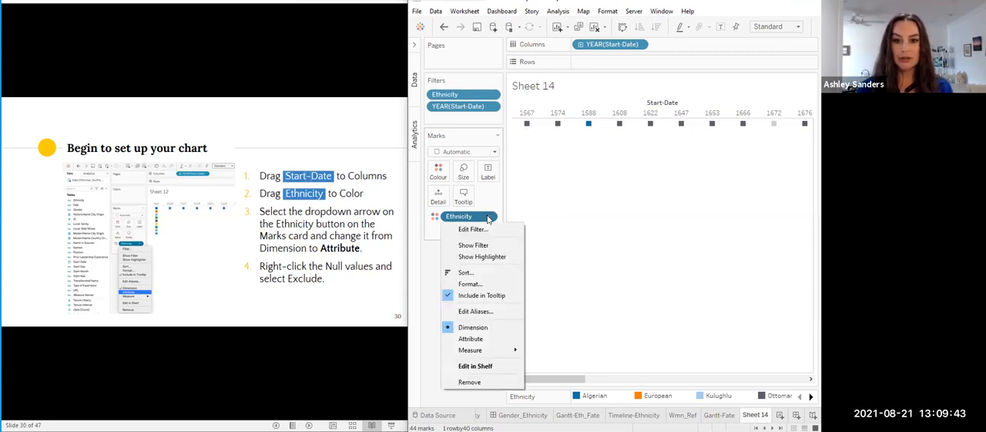
click(482, 340)
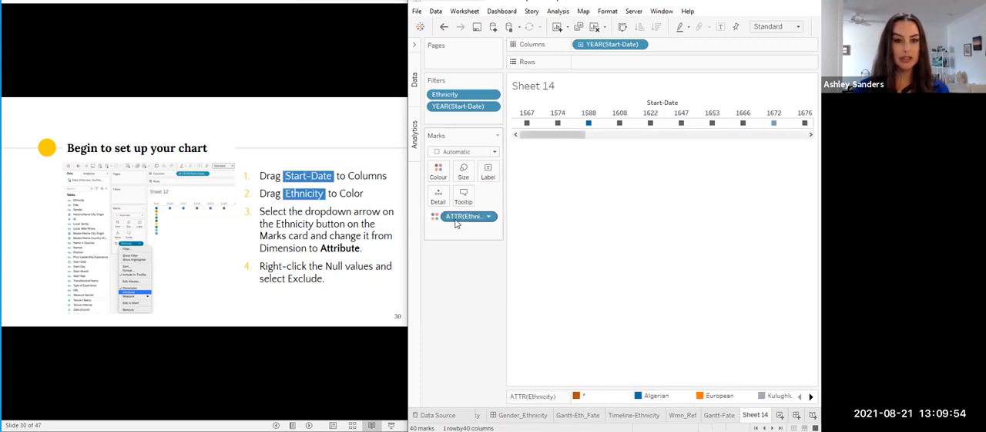
- Convert the Start-Date field on Columns from Year to the full-date Day form (8th May, 2015)
click(346, 295)
click(345, 293)
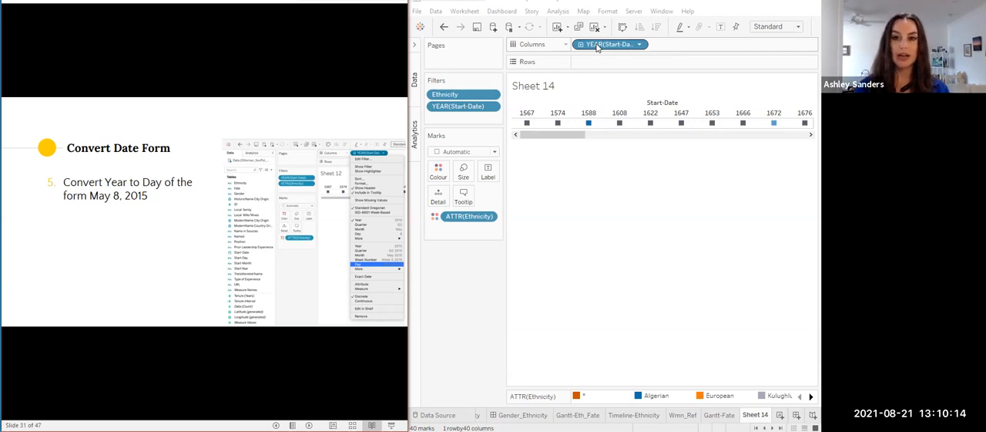
click(640, 44)
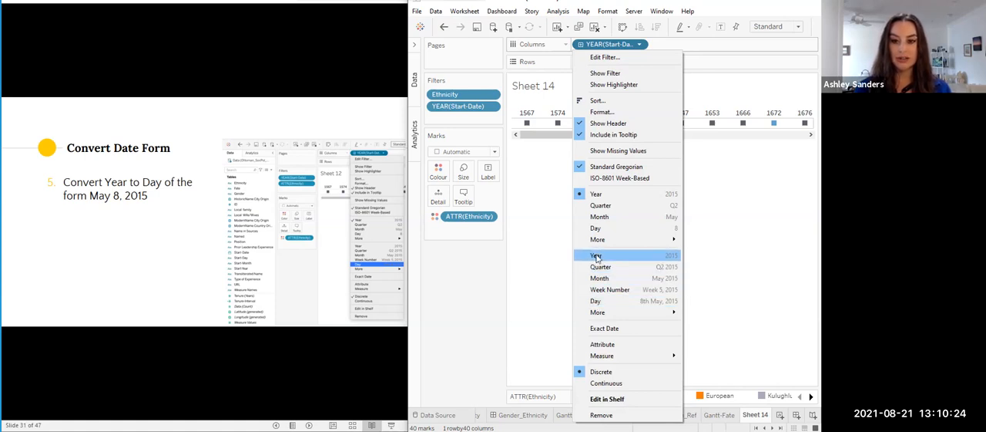
click(597, 301)
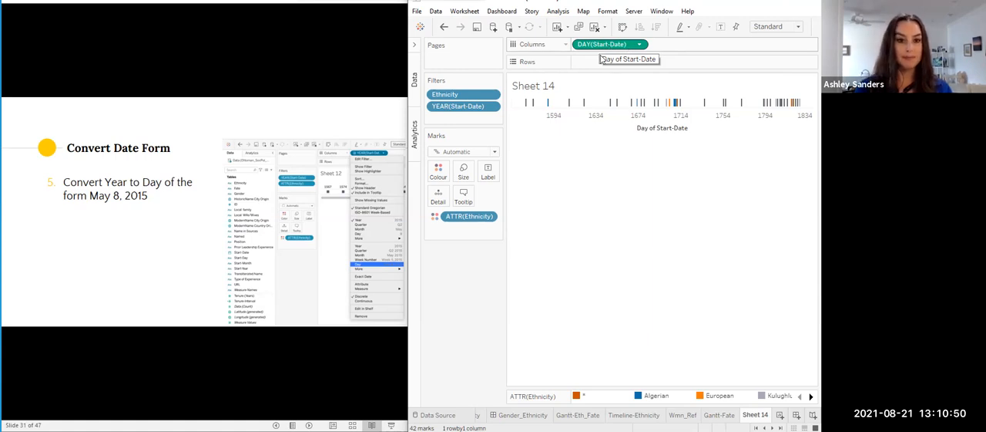
- Size the timeline marks by Tenure-Interval2 so each colour block spans the governor's tenure
click(162, 263)
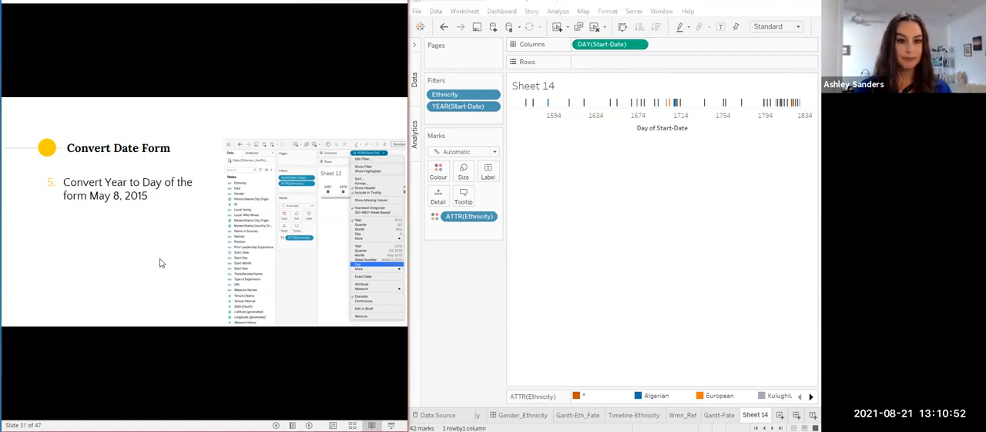
click(161, 263)
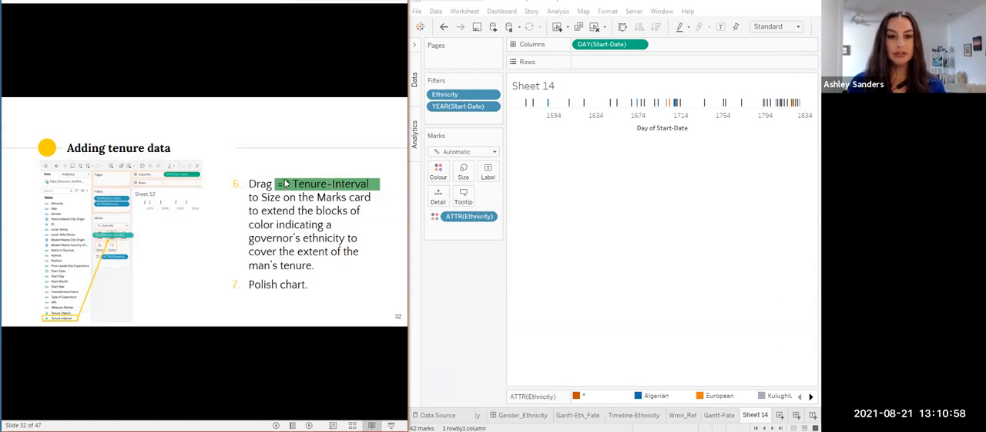
click(416, 48)
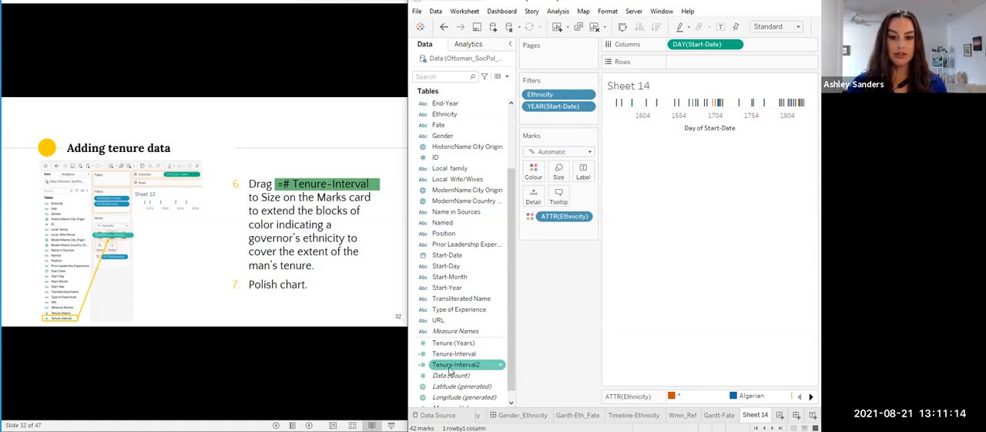
click(455, 353)
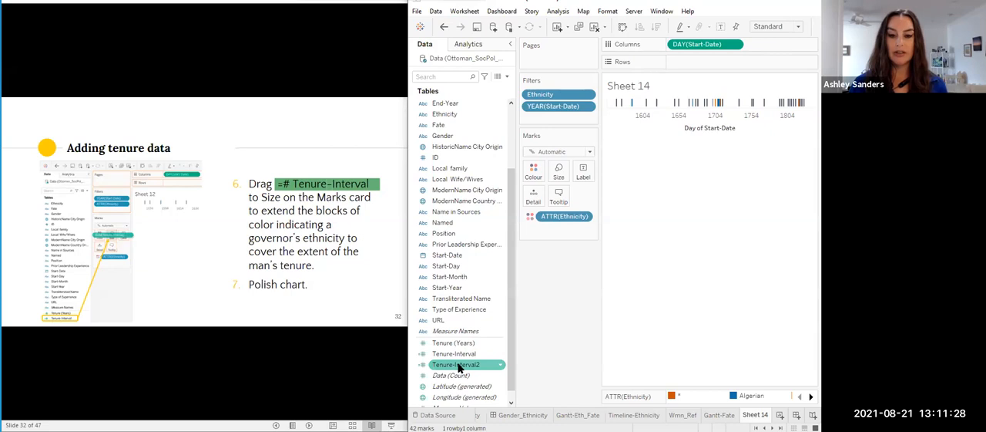
drag(459, 368, 560, 175)
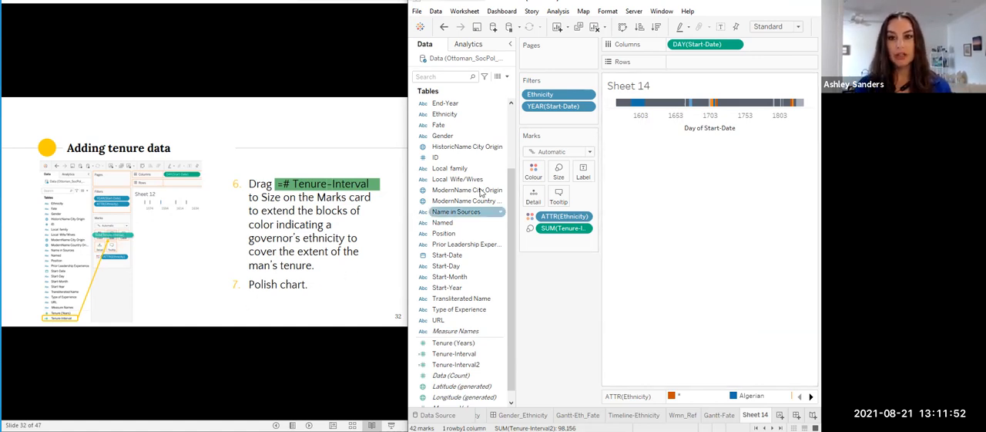
click(511, 45)
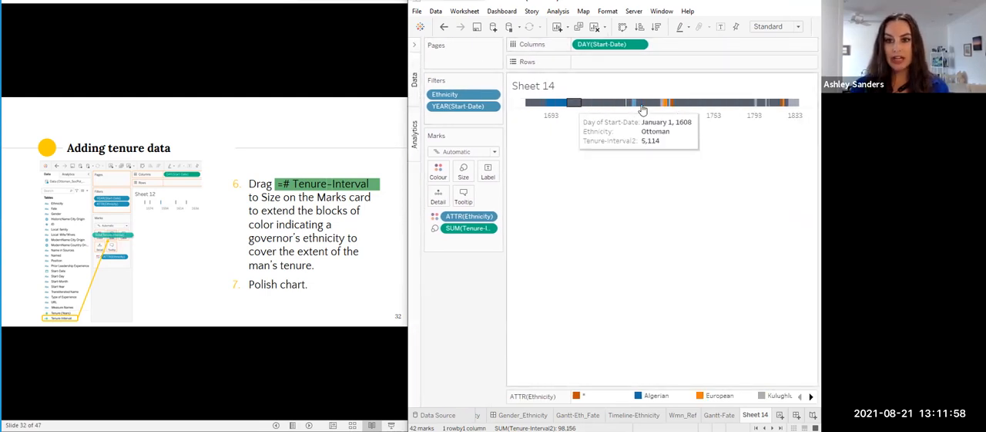
- Replace the sheet title with "Timeline of Constantinian Governors' Ethnicities"
double_click(551, 87)
drag(357, 133, 278, 133)
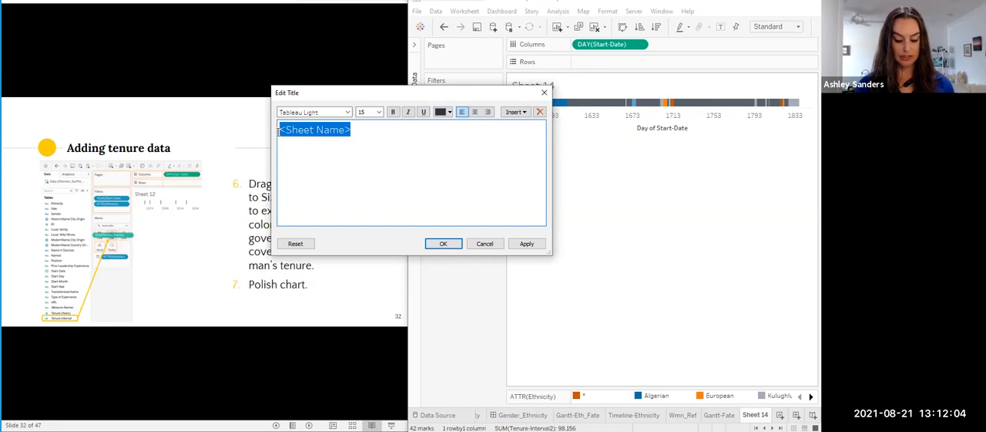
text(Timeline of Constantinian Governors' Ethnicities)
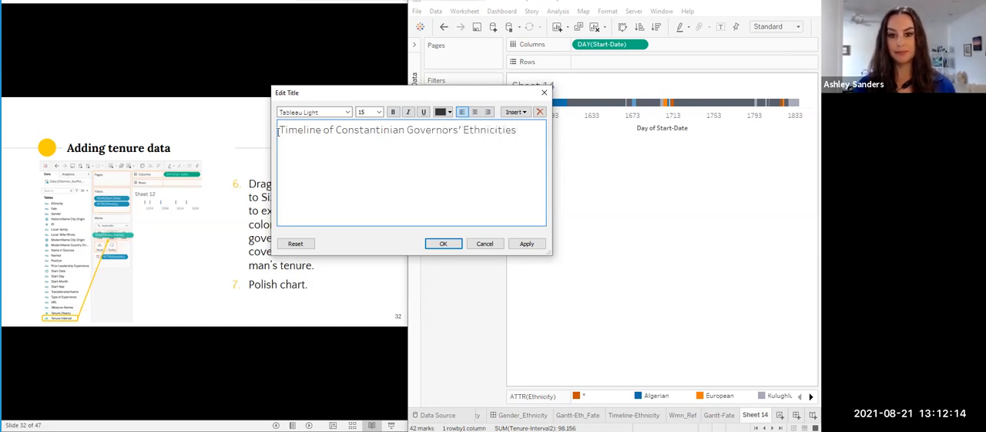
click(443, 243)
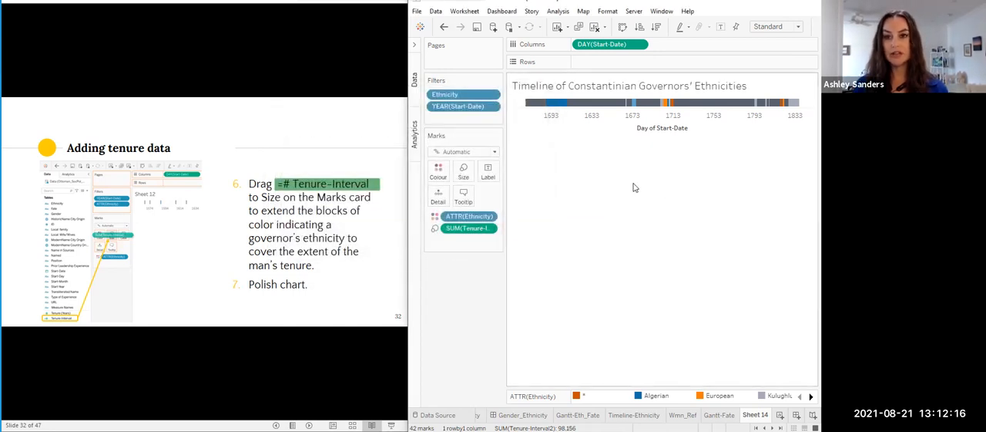
- Rename the Start-Date axis title as "Tenure Dates"
double_click(662, 133)
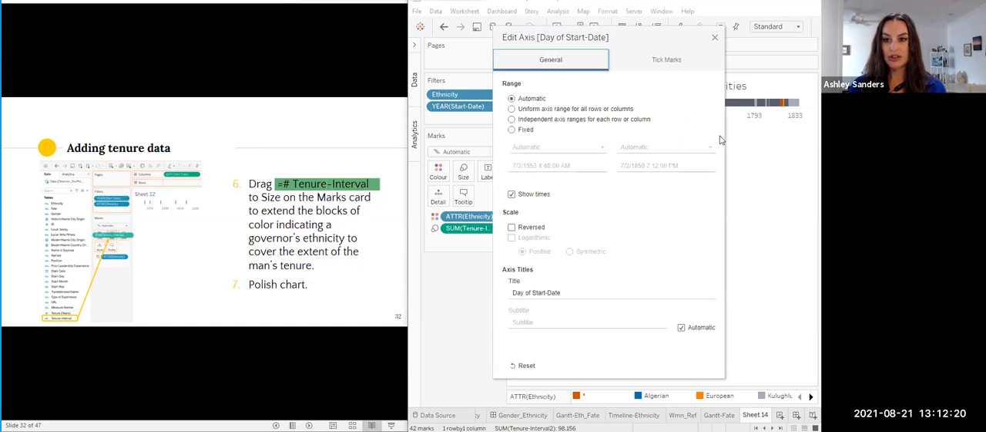
drag(513, 295, 589, 287)
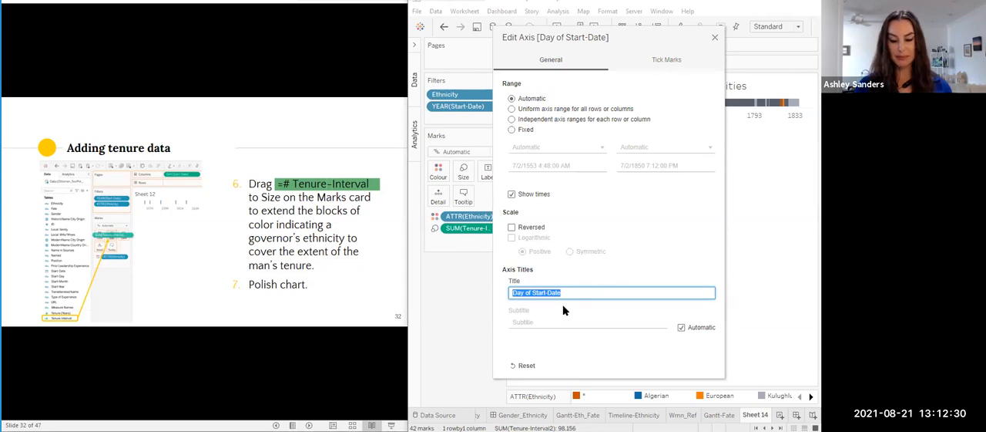
key(BackSpace)
text(Tenure Dates)
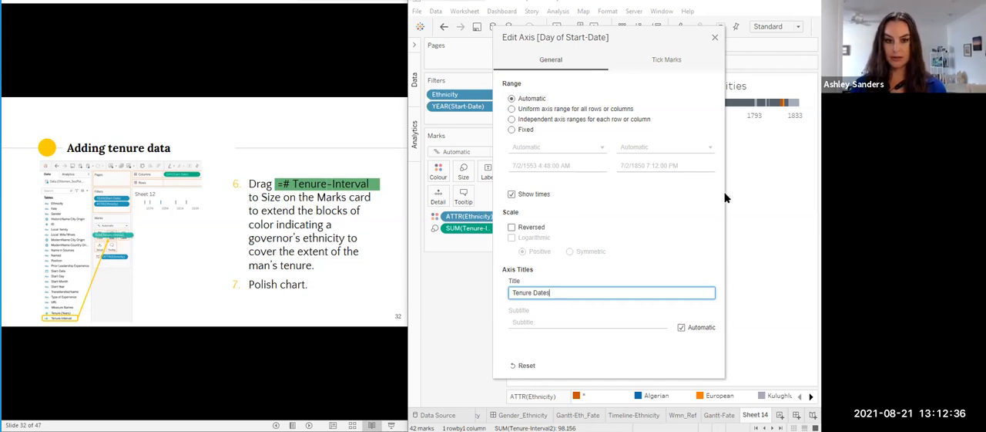
click(716, 37)
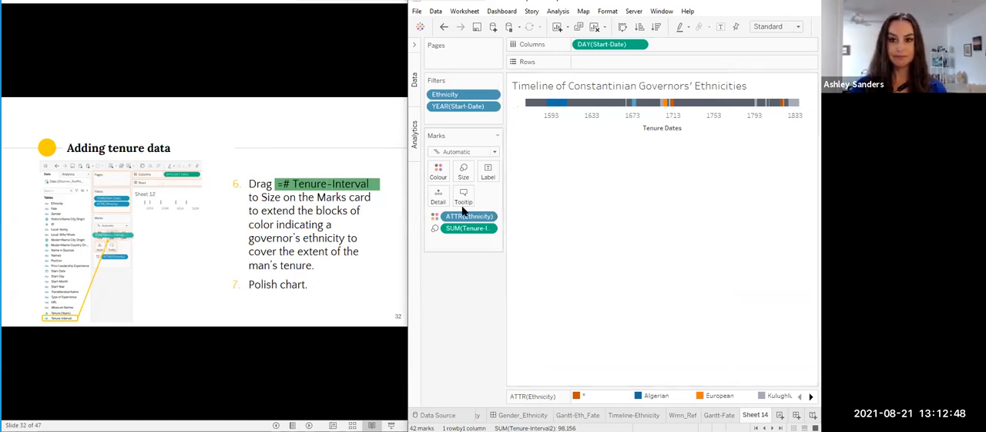
- Add the Transliterated Name field to the timeline marks' tooltip
click(414, 80)
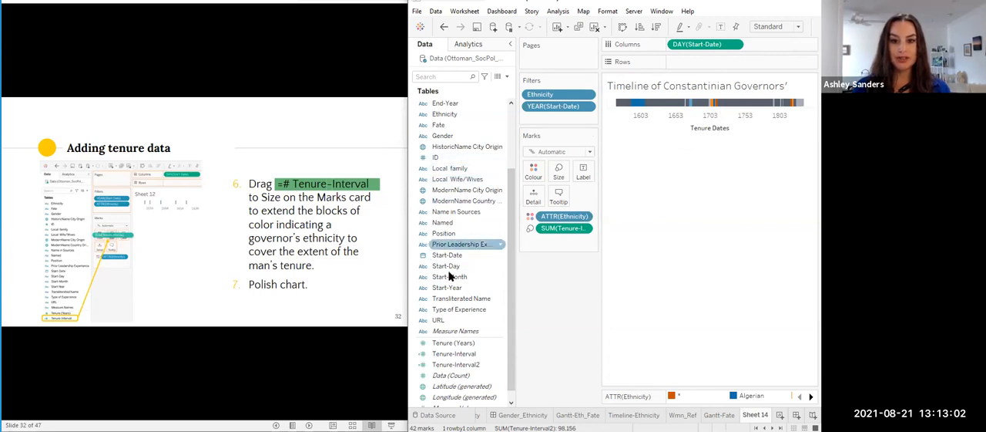
drag(442, 302, 556, 194)
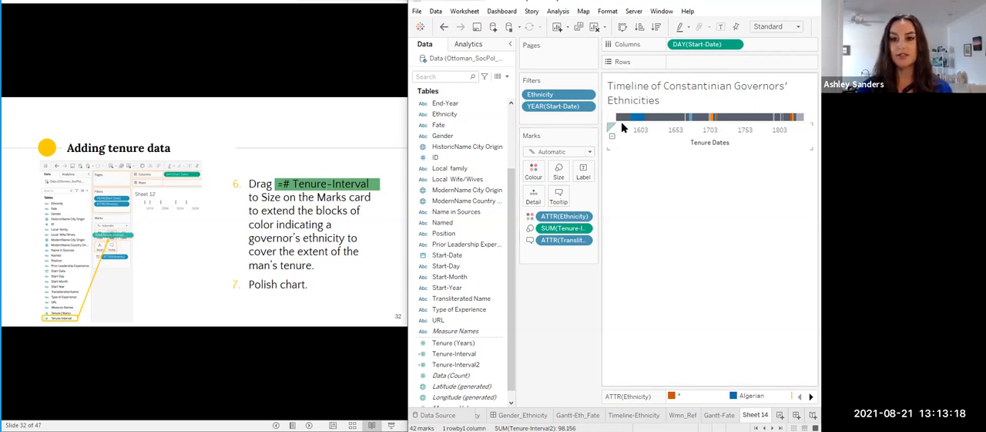
mouse_move(625, 123)
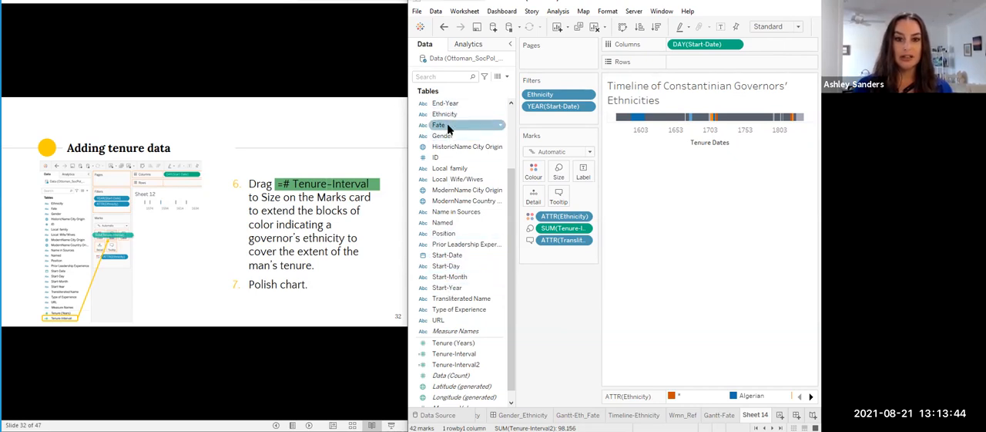
- Add the End-Date and Fate fields to the timeline marks' tooltip
scroll(444, 116, up, 1)
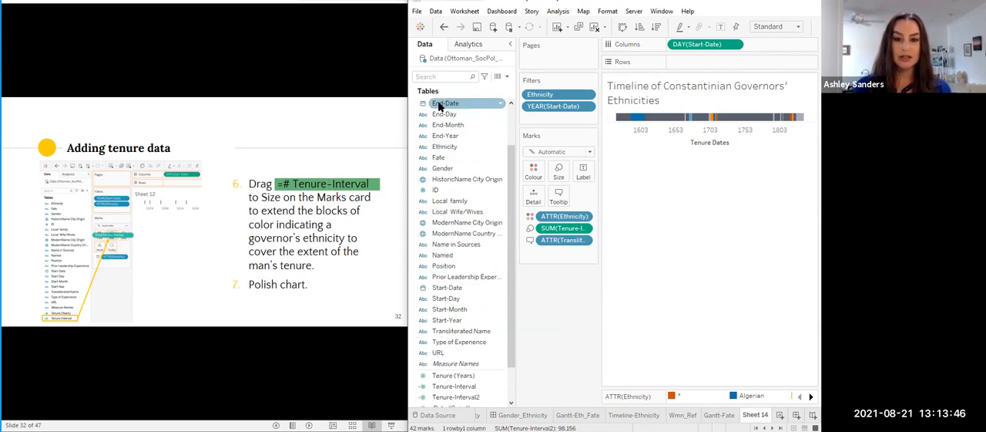
drag(439, 104, 556, 198)
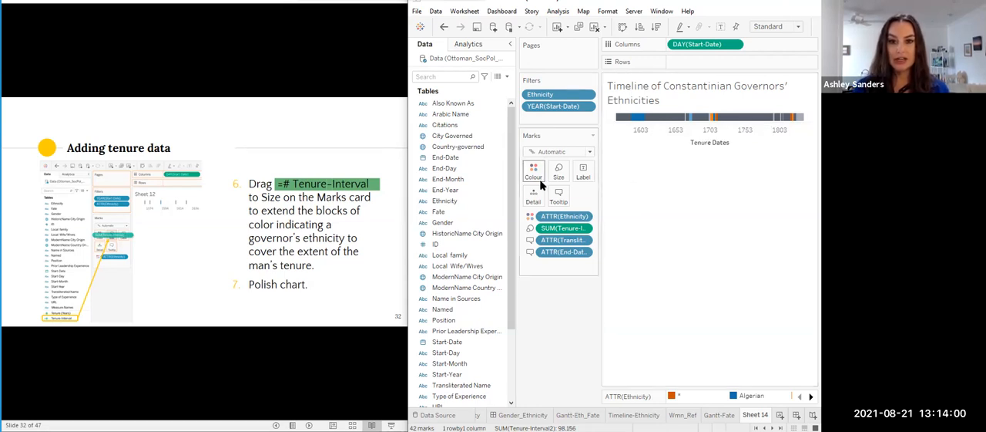
drag(443, 215, 556, 197)
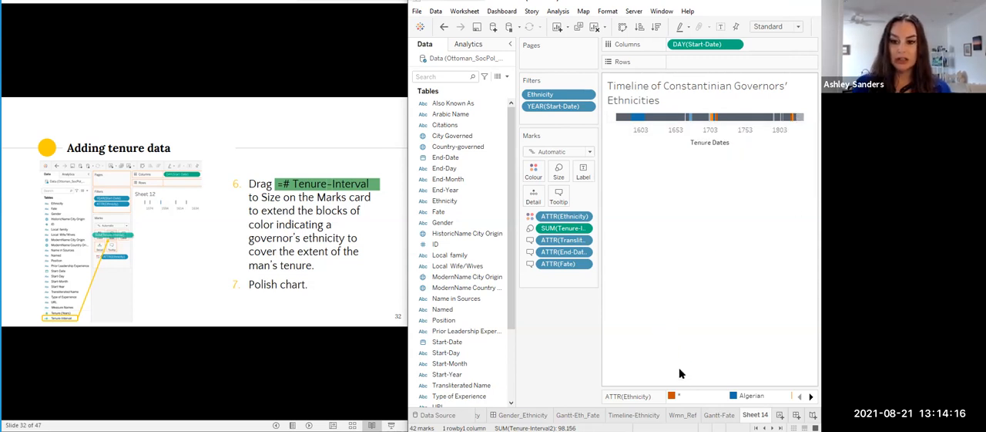
- Recolour the ethnicities from the Colour Blind palette: Ottoman dark orange, Kulughlu light blue and Unknown light grey
click(534, 170)
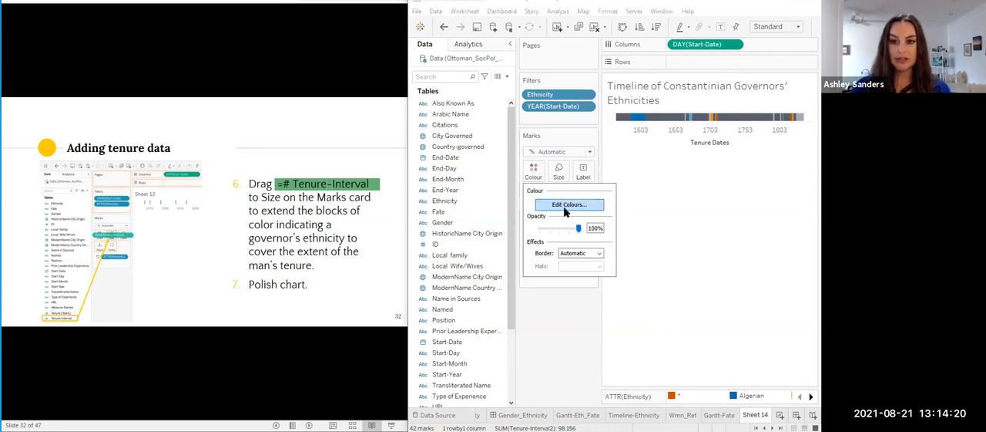
click(568, 206)
click(502, 171)
click(654, 156)
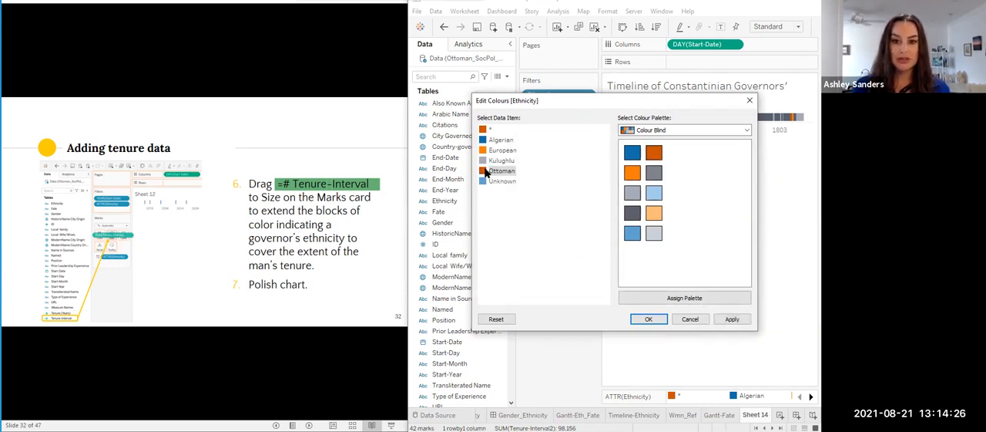
click(490, 129)
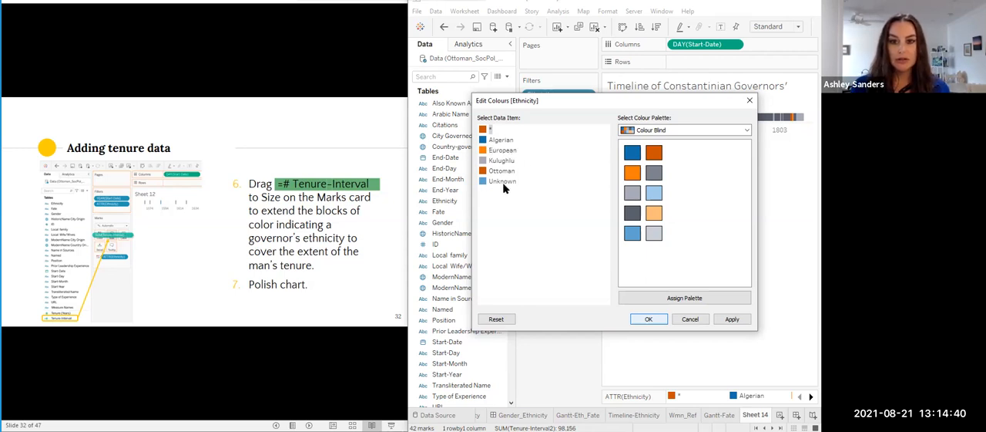
click(491, 161)
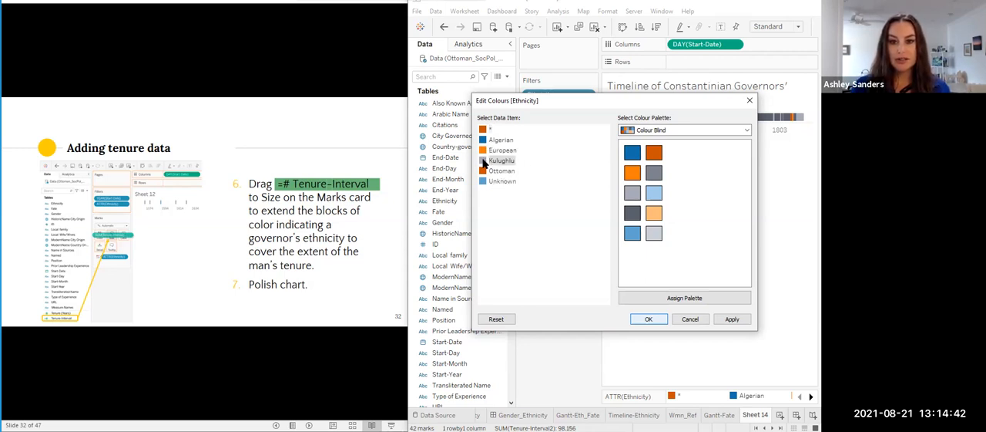
click(653, 194)
click(498, 181)
click(652, 236)
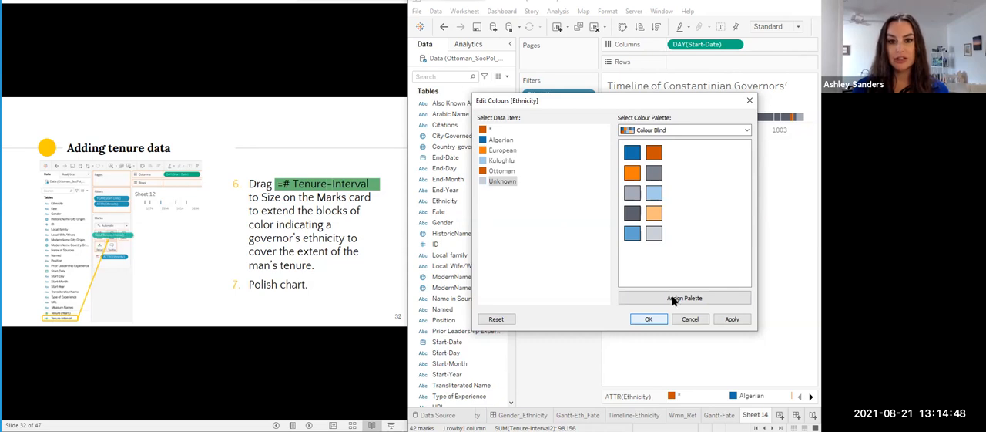
click(729, 319)
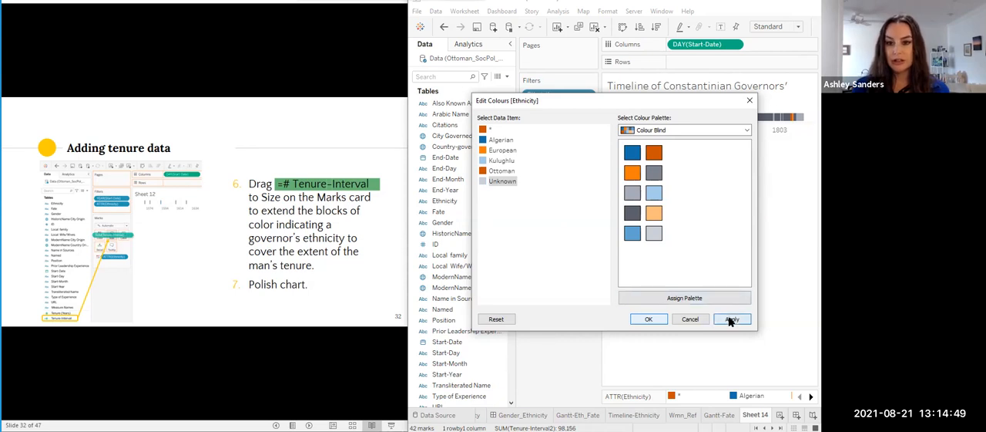
click(650, 320)
- Exclude the * ethnicity category from the timeline through its colour legend entry
right_click(675, 396)
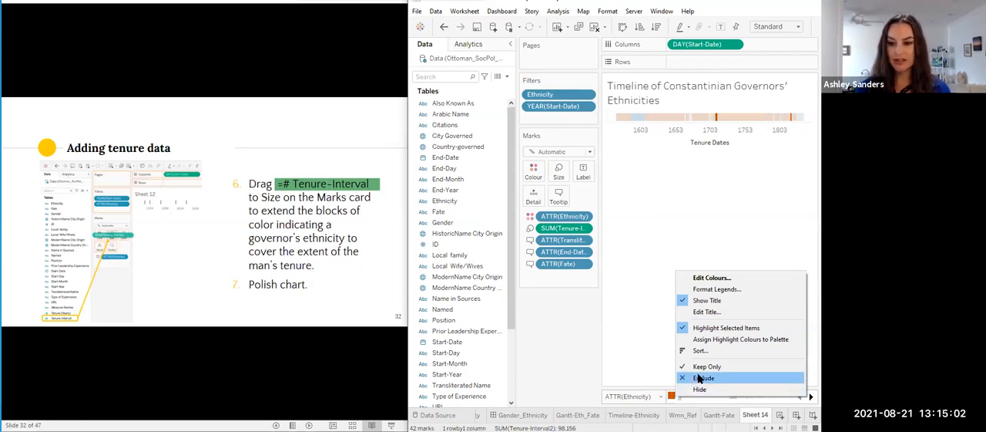
click(699, 378)
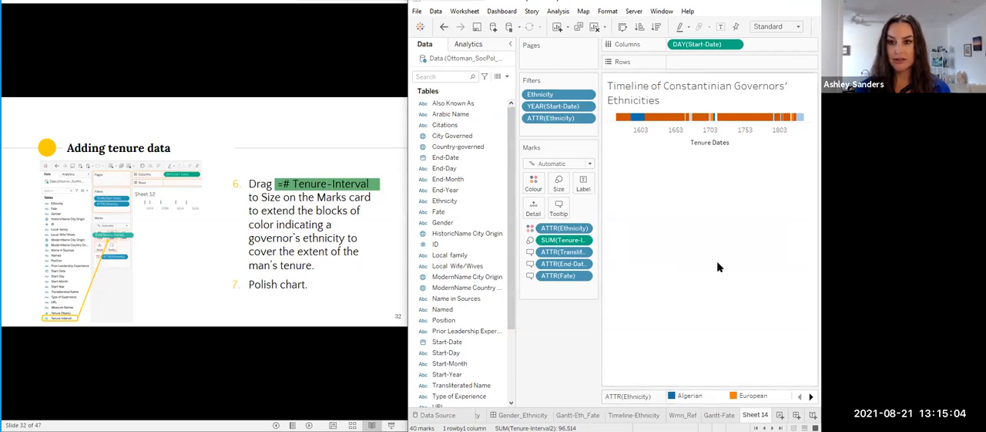
mouse_move(657, 118)
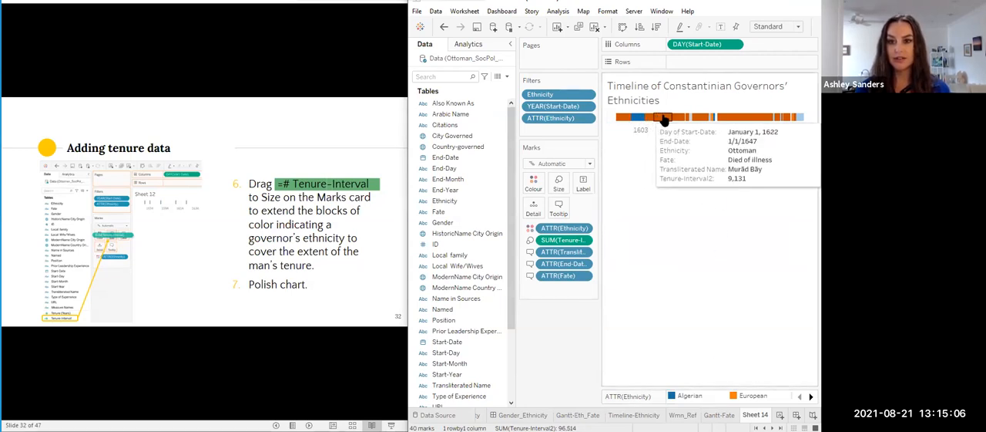
mouse_move(800, 119)
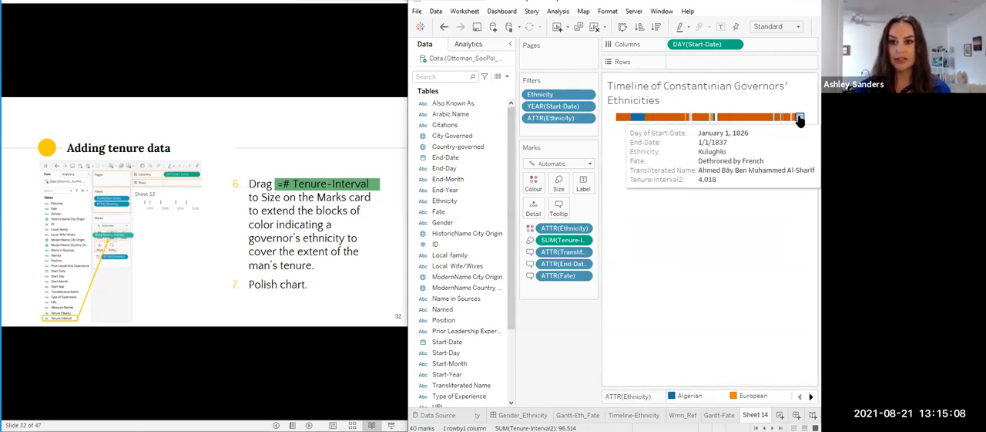
mouse_move(631, 124)
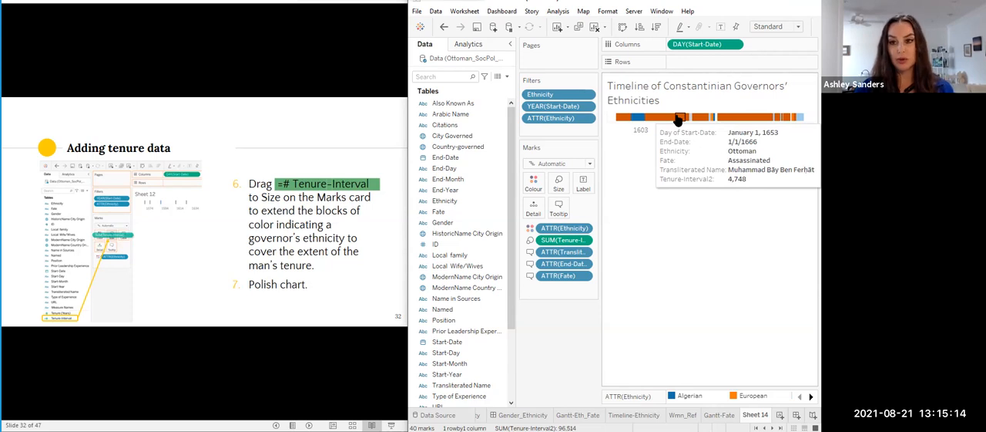
- Change the ethnicity colours so Ottoman is dark blue and Algerian is dark orange
click(533, 183)
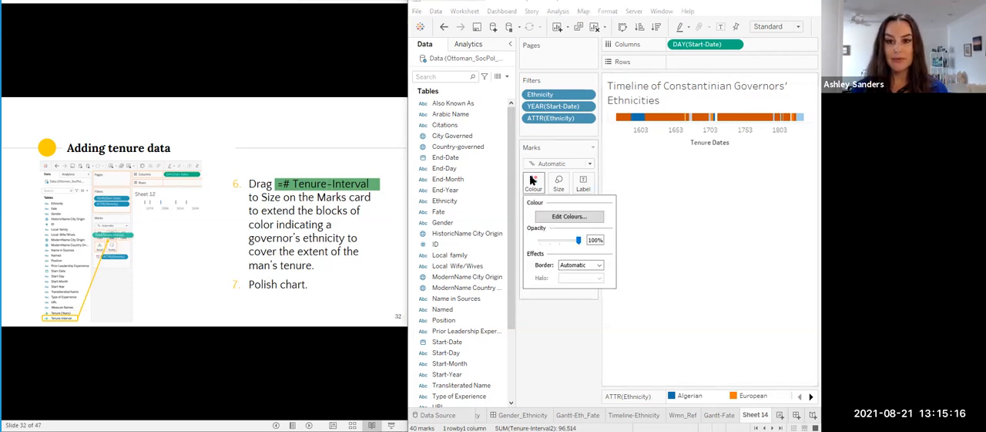
click(560, 221)
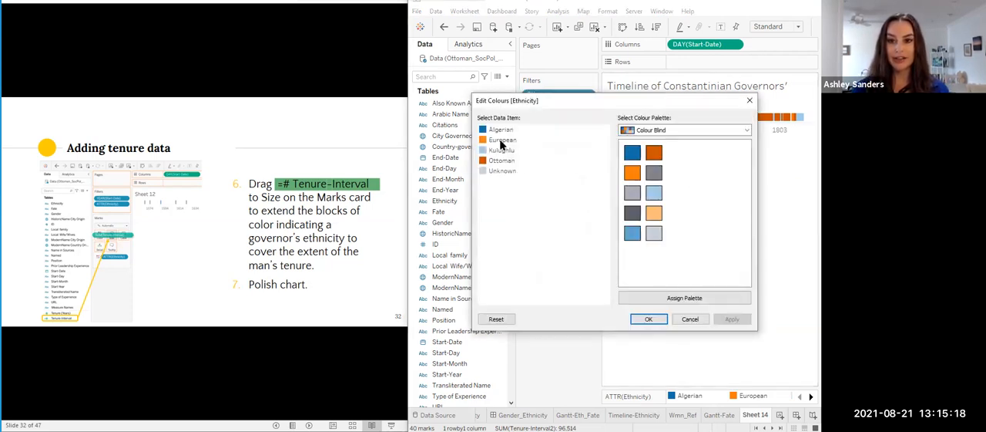
click(499, 160)
click(632, 152)
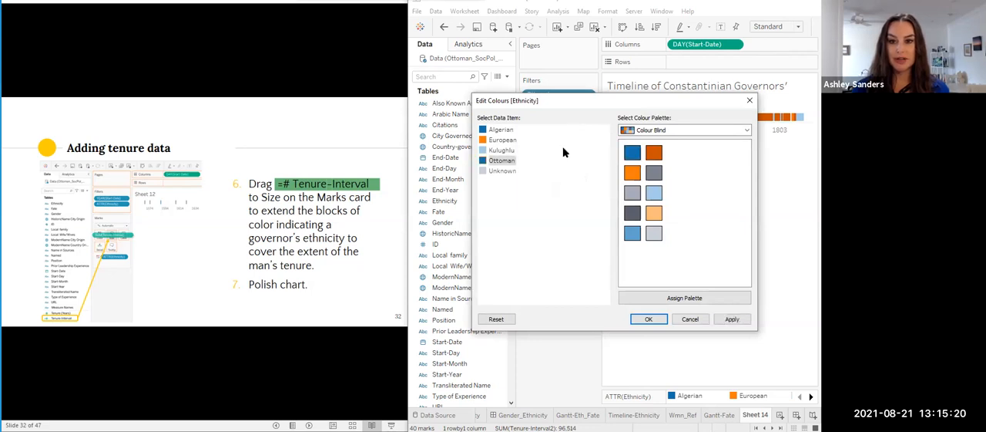
click(493, 130)
click(653, 153)
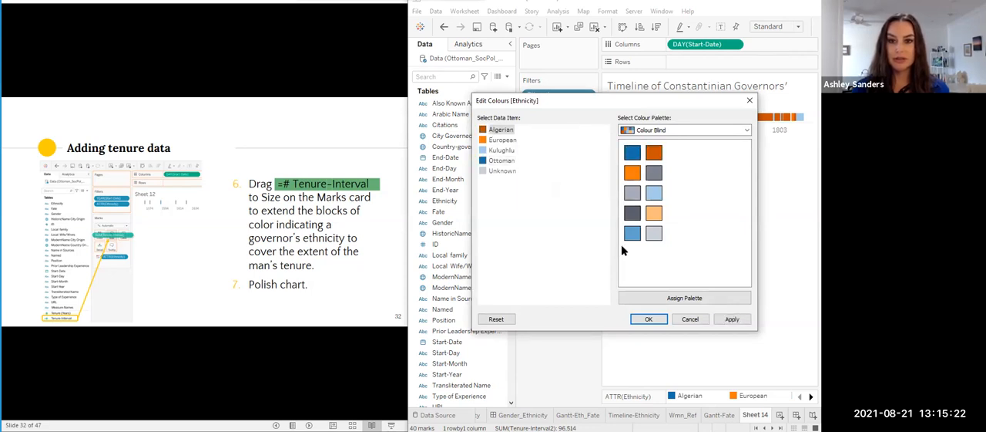
click(655, 319)
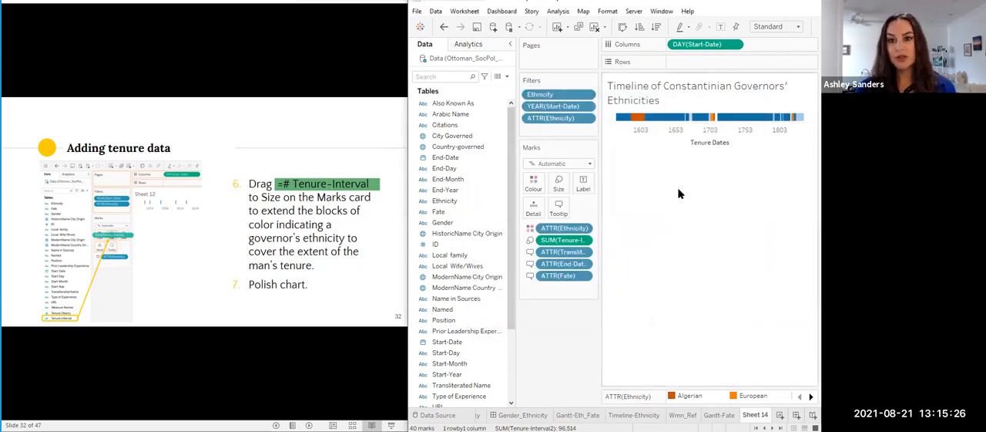
- Collapse the data pane to widen the chart and rename the sheet as Timeline-Ethnicities
click(511, 45)
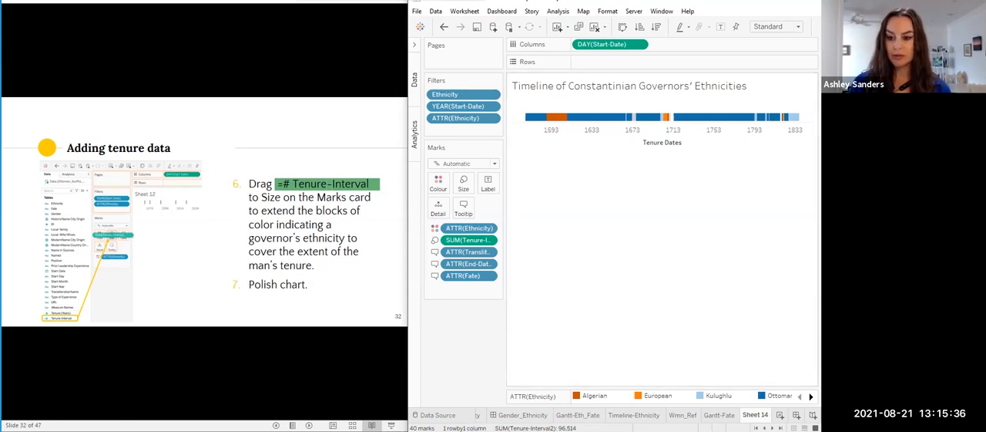
double_click(755, 414)
text(Tim)
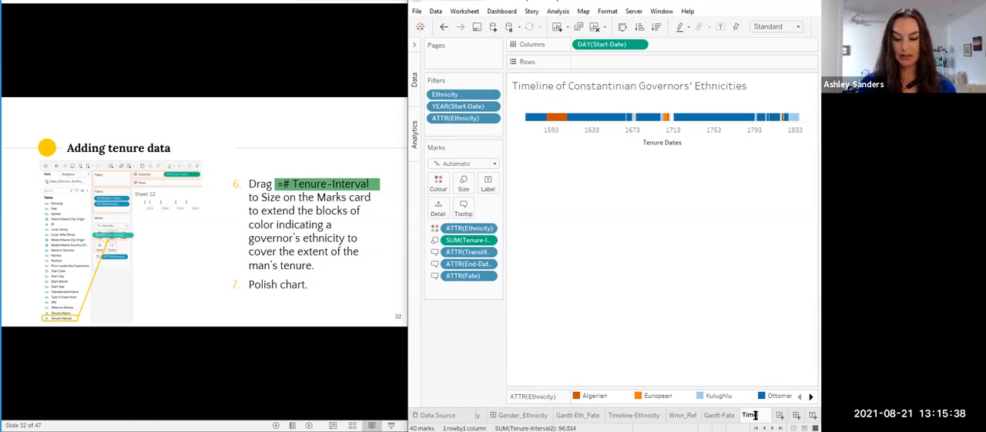
text(eline-Ethnicities)
key(Return)
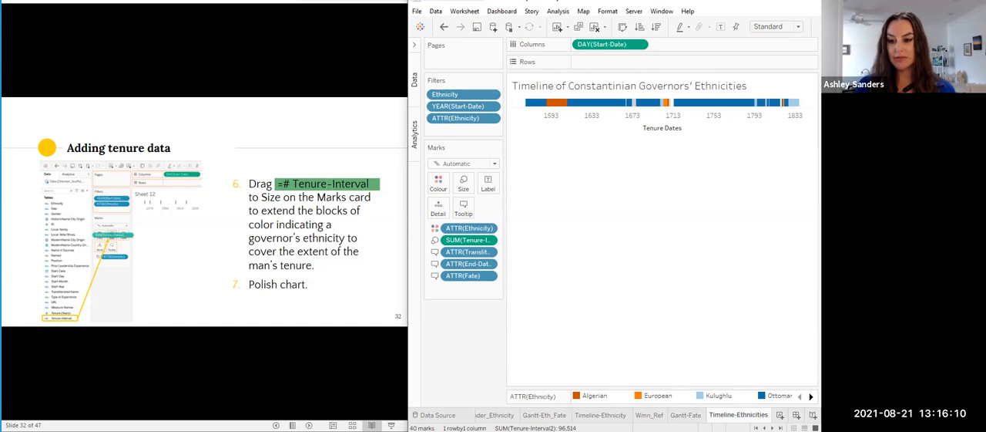
- Bring the workbook's earlier sheets into reach, and switch to the slide presentation to show the Final Chart slide
click(765, 428)
click(766, 428)
click(765, 428)
click(765, 428)
click(765, 428)
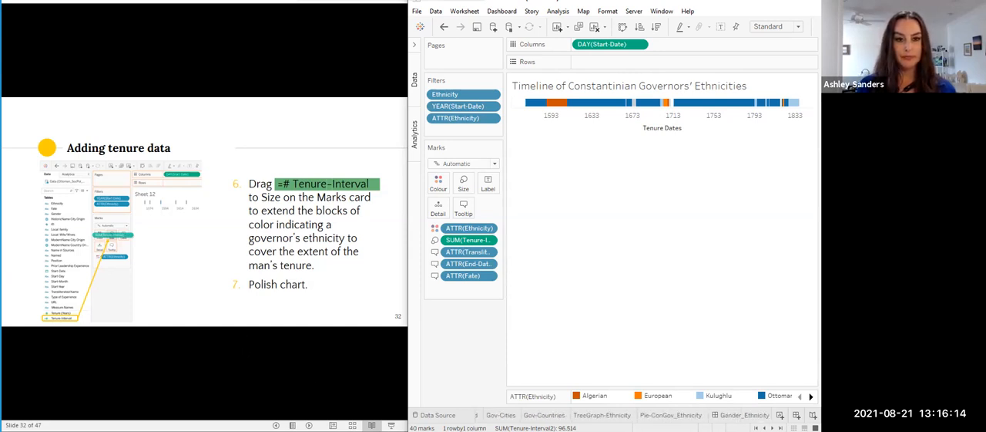
click(240, 323)
click(228, 307)
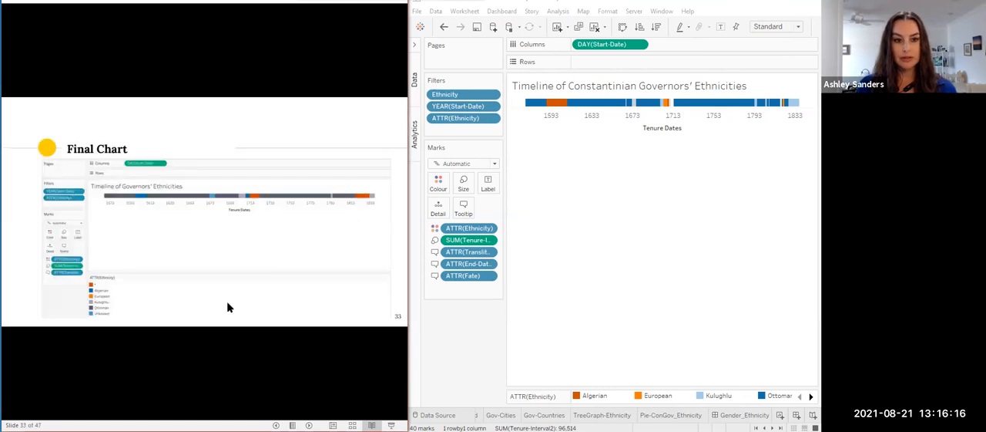